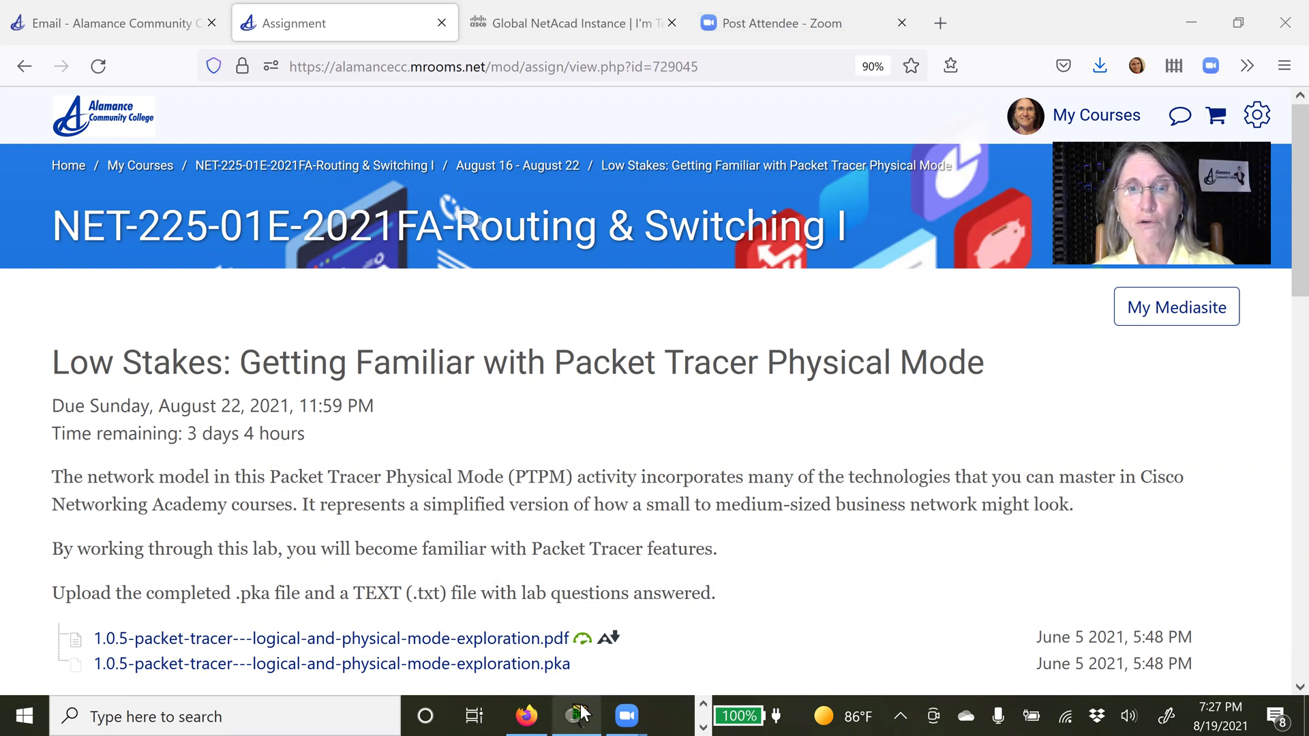
Step: Switch from Firefox to the Packet Tracer activity showing the Branch Office Wiring Closet
click(578, 716)
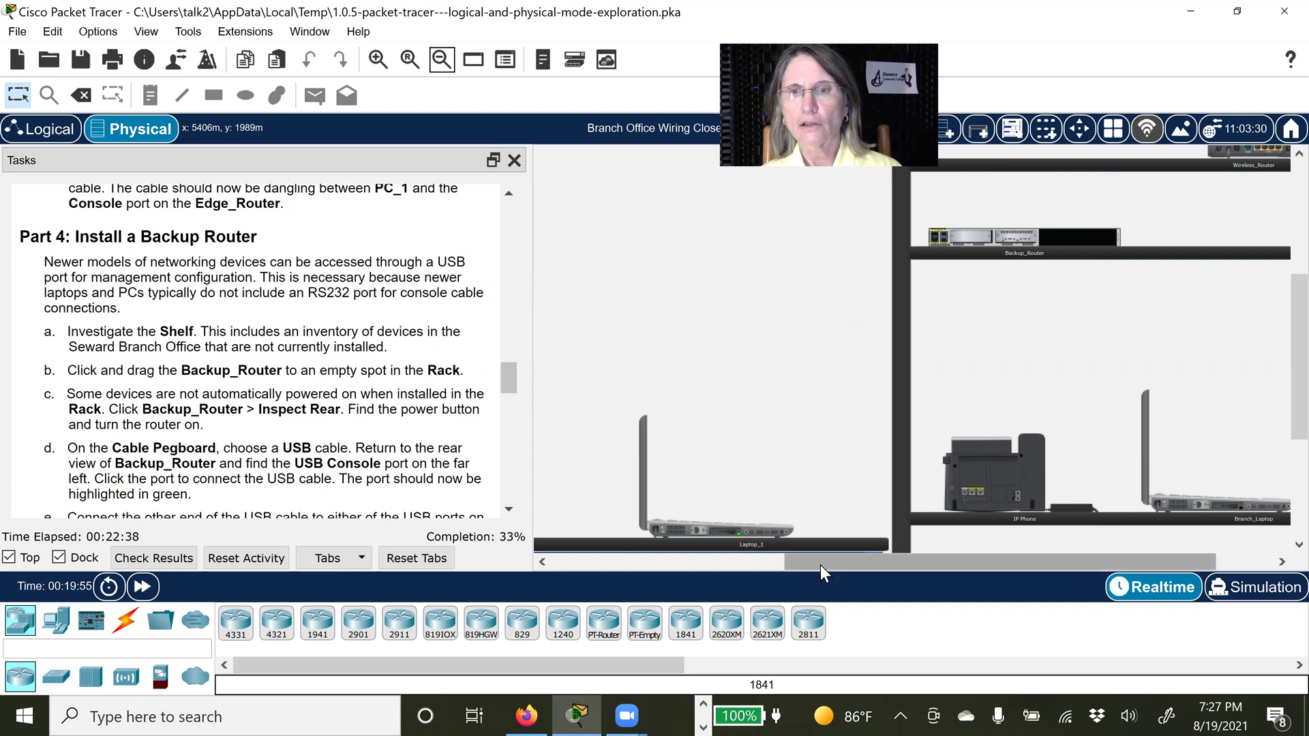
drag(776, 559, 571, 552)
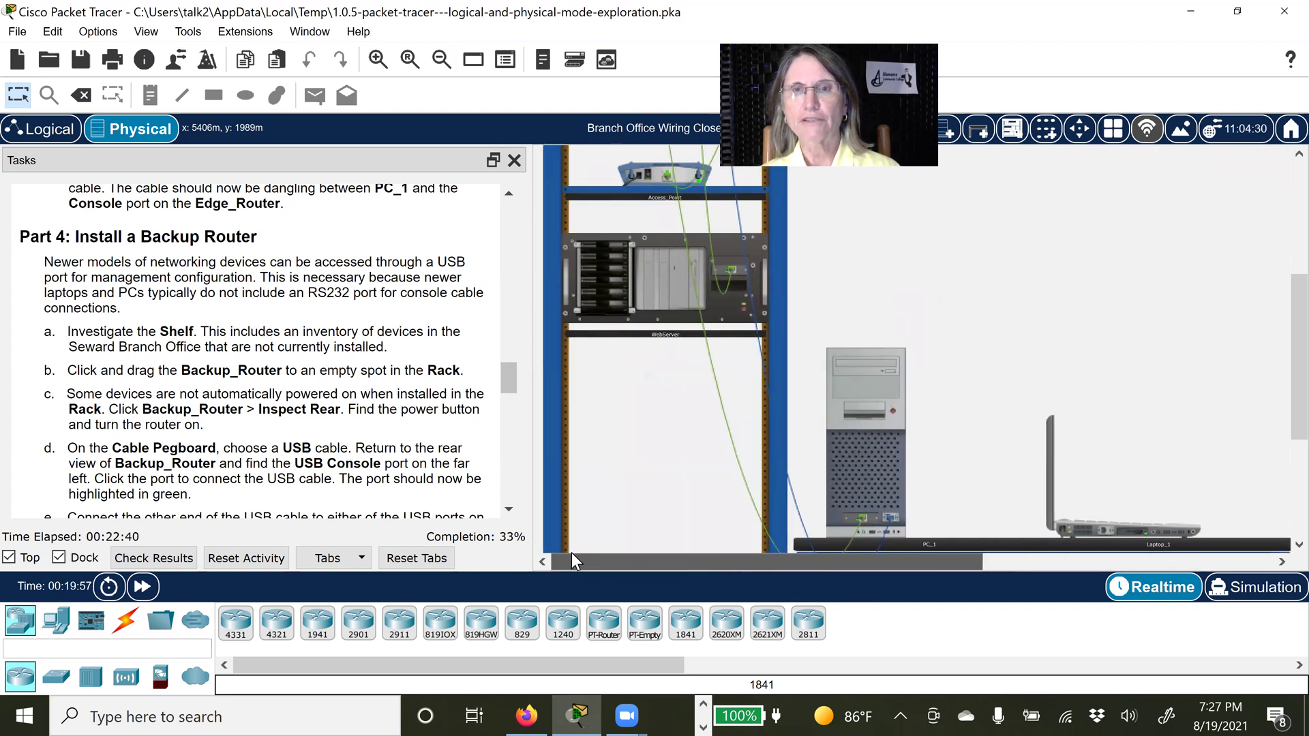
drag(1299, 356, 1279, 217)
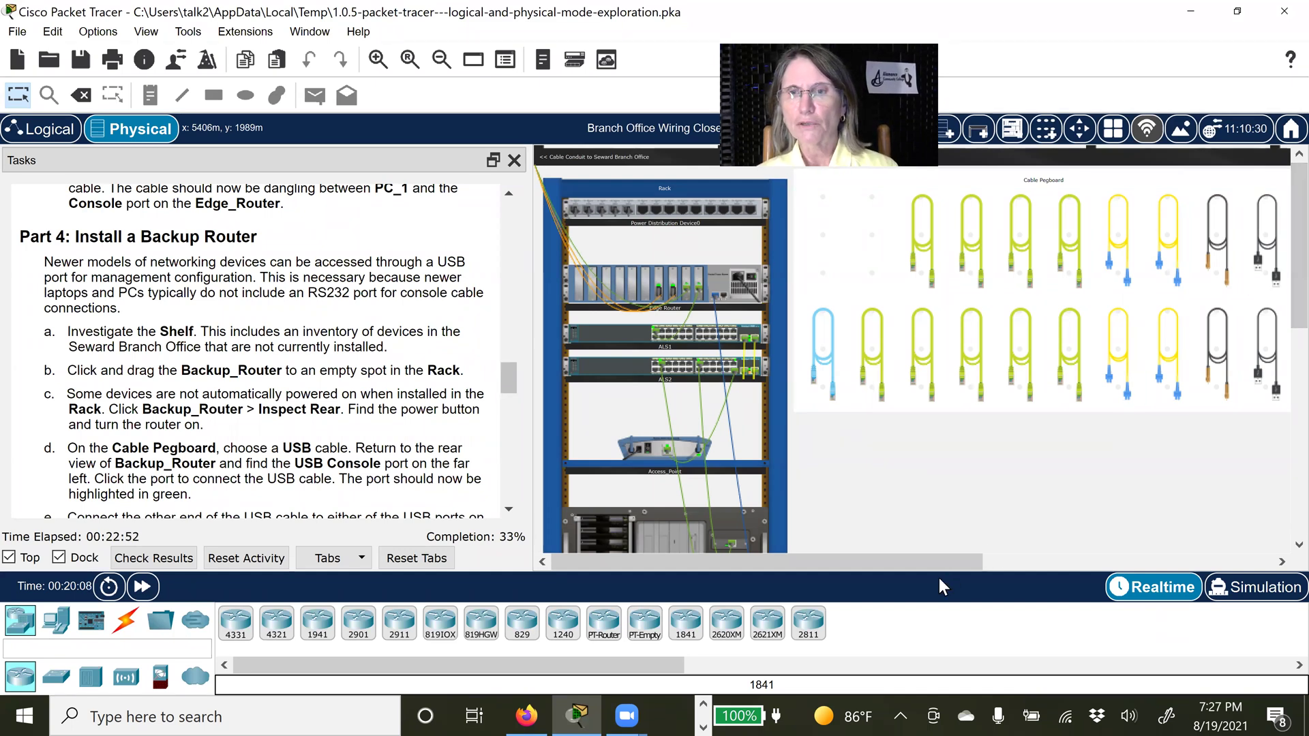
drag(941, 564, 1072, 558)
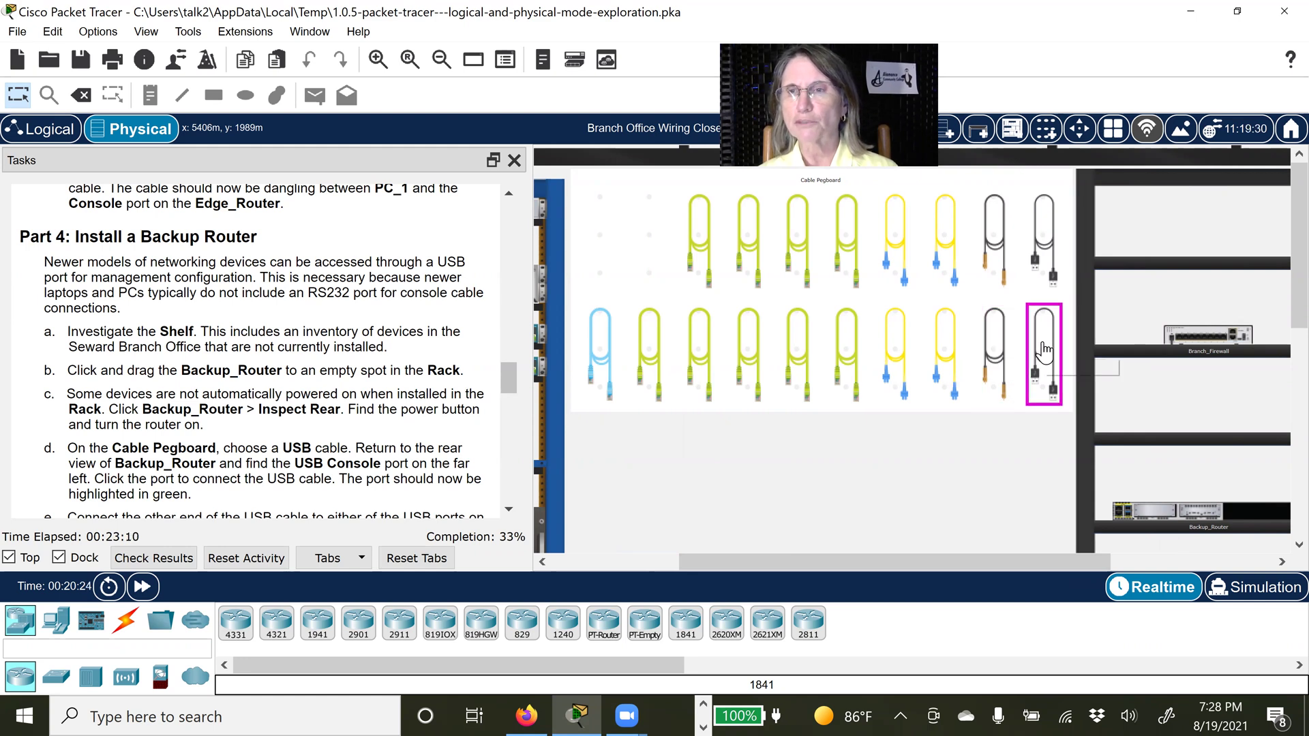
drag(1020, 565, 1225, 562)
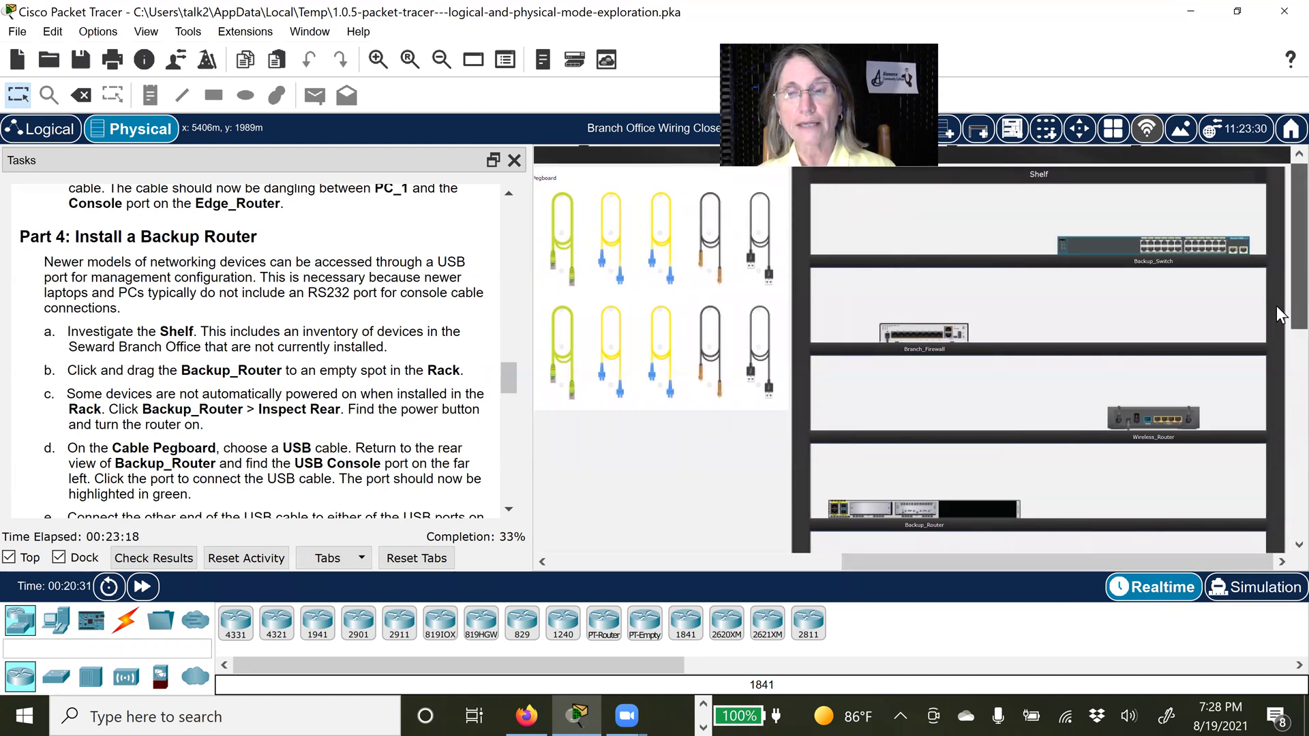
scroll(1278, 314, down, 2)
scroll(1277, 364, down, 5)
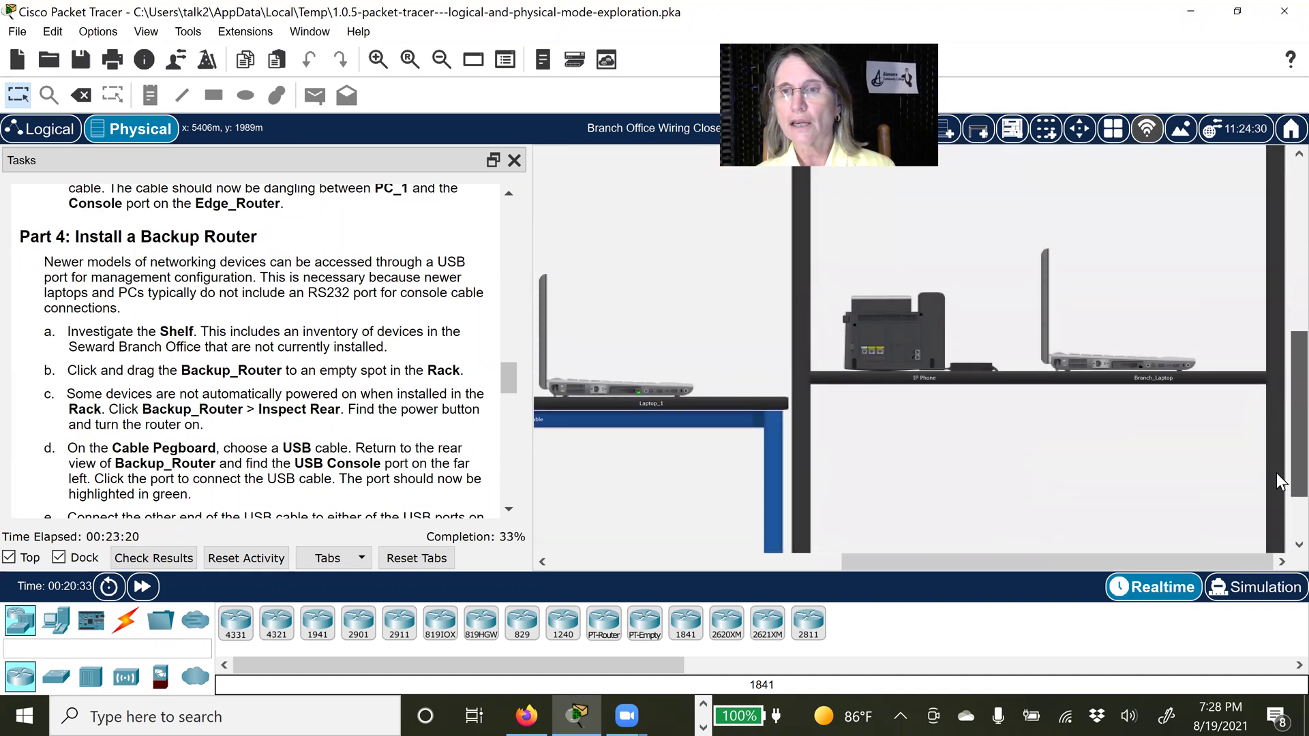
drag(1026, 560, 842, 578)
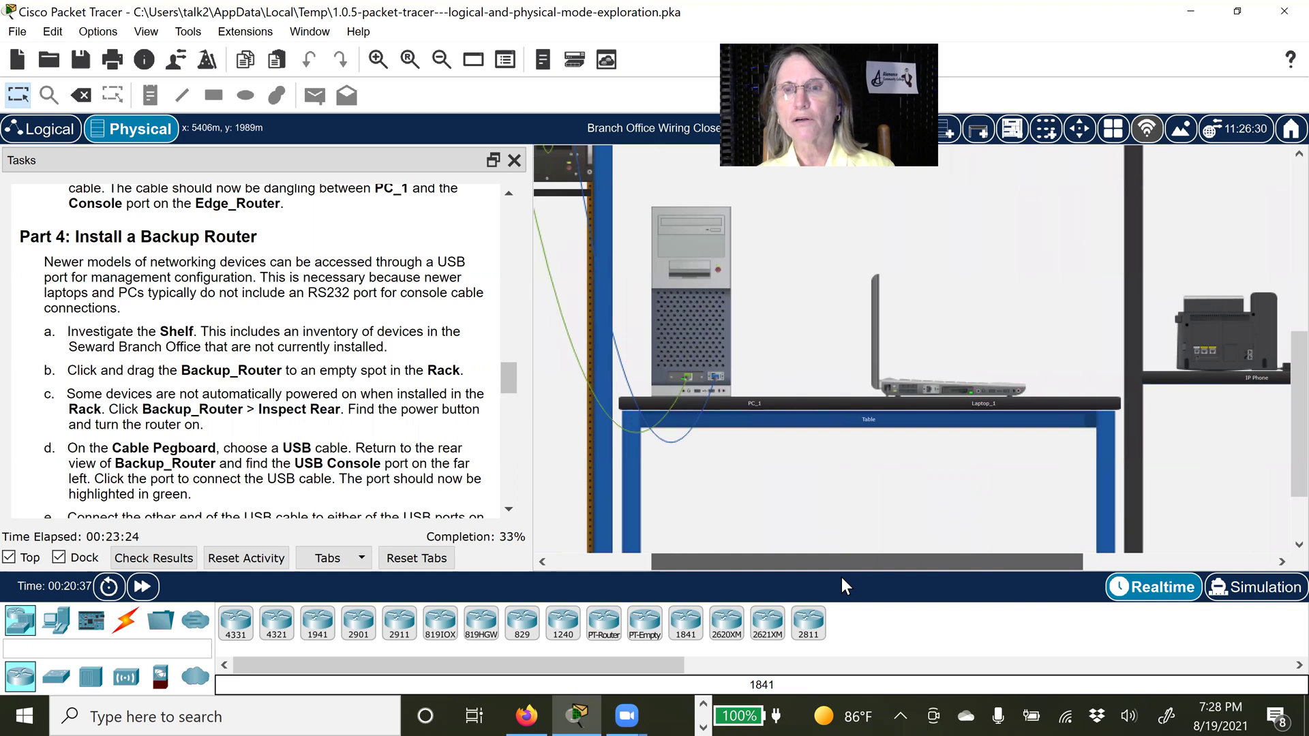
drag(841, 577, 774, 581)
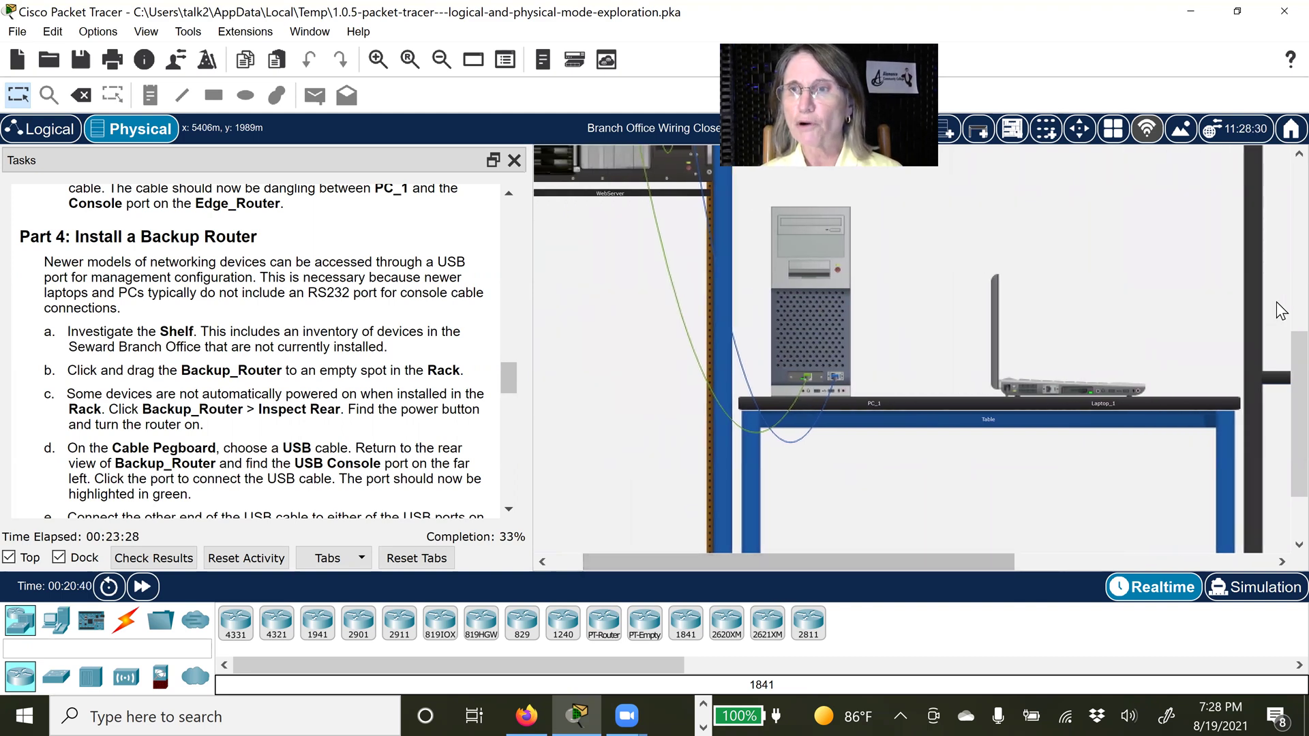
drag(1277, 349, 1283, 302)
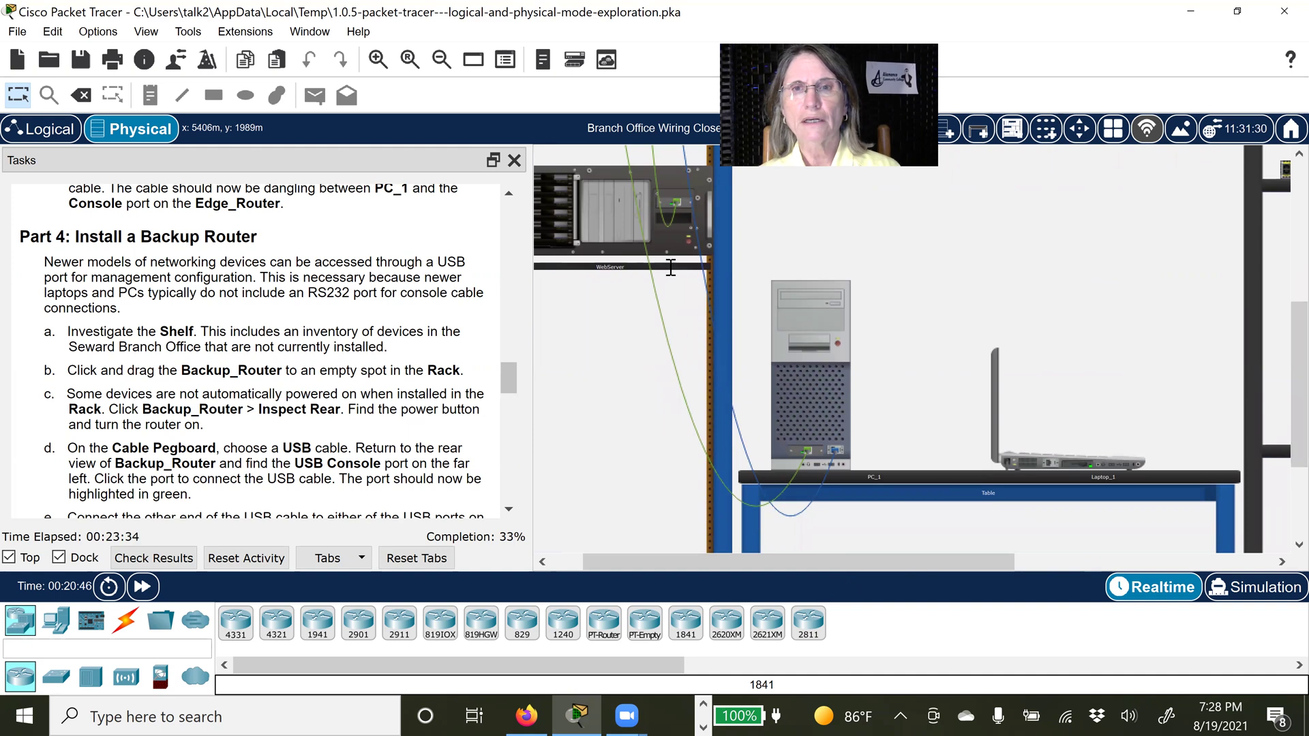
mouse_move(1276, 407)
mouse_down()
mouse_move(1276, 298)
mouse_move(1276, 409)
mouse_up()
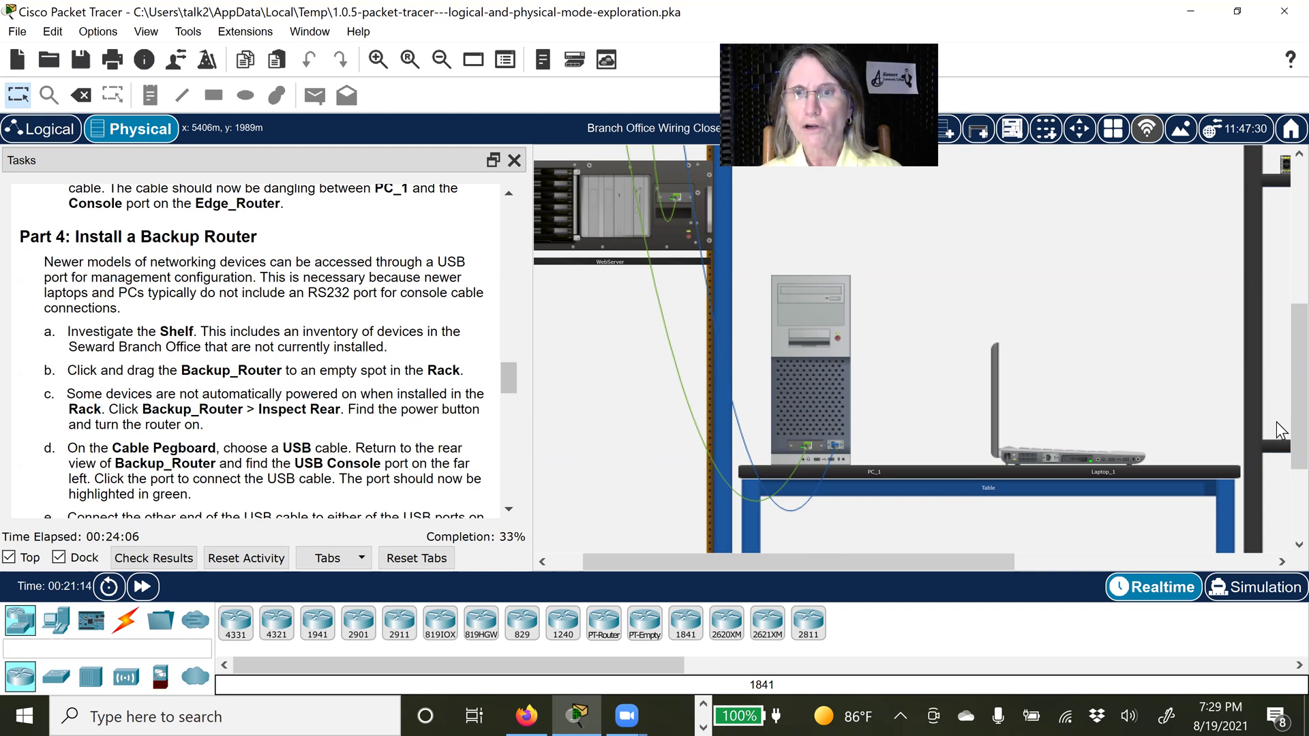
drag(898, 559, 1103, 557)
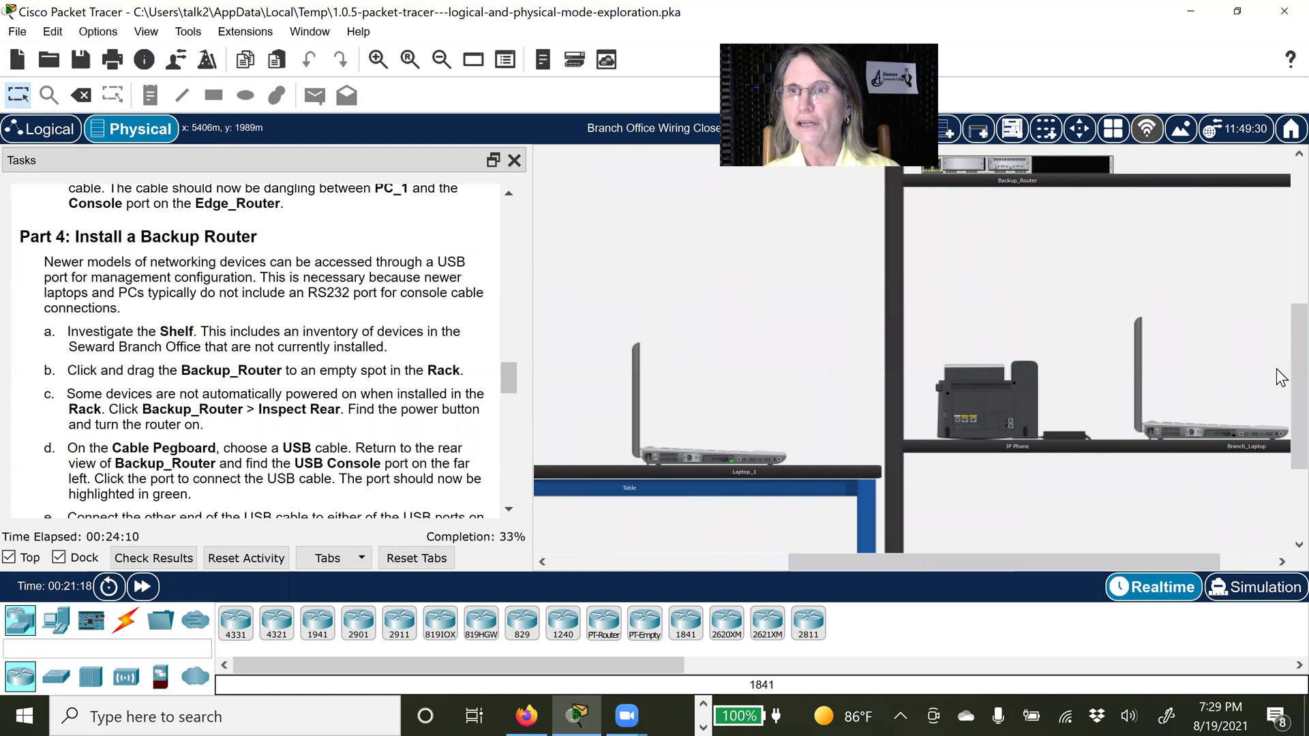
drag(1287, 368, 1277, 268)
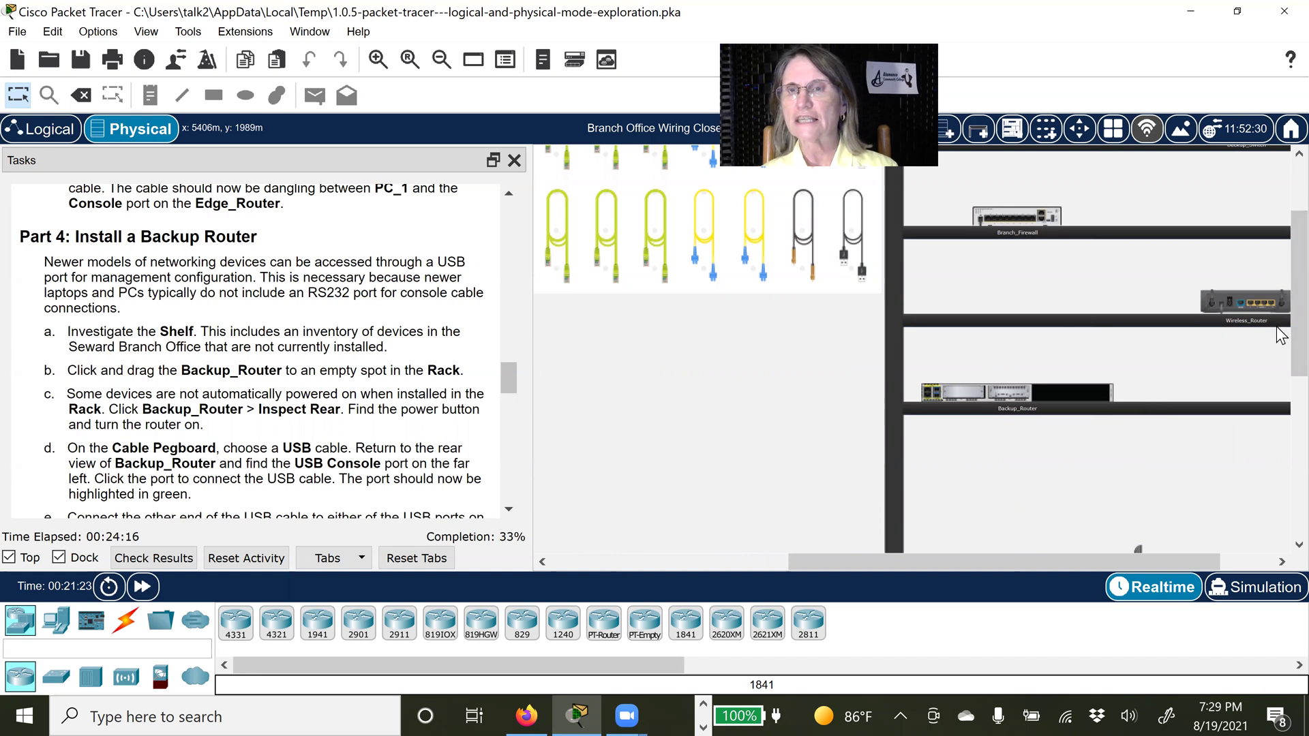
drag(1279, 290, 1279, 232)
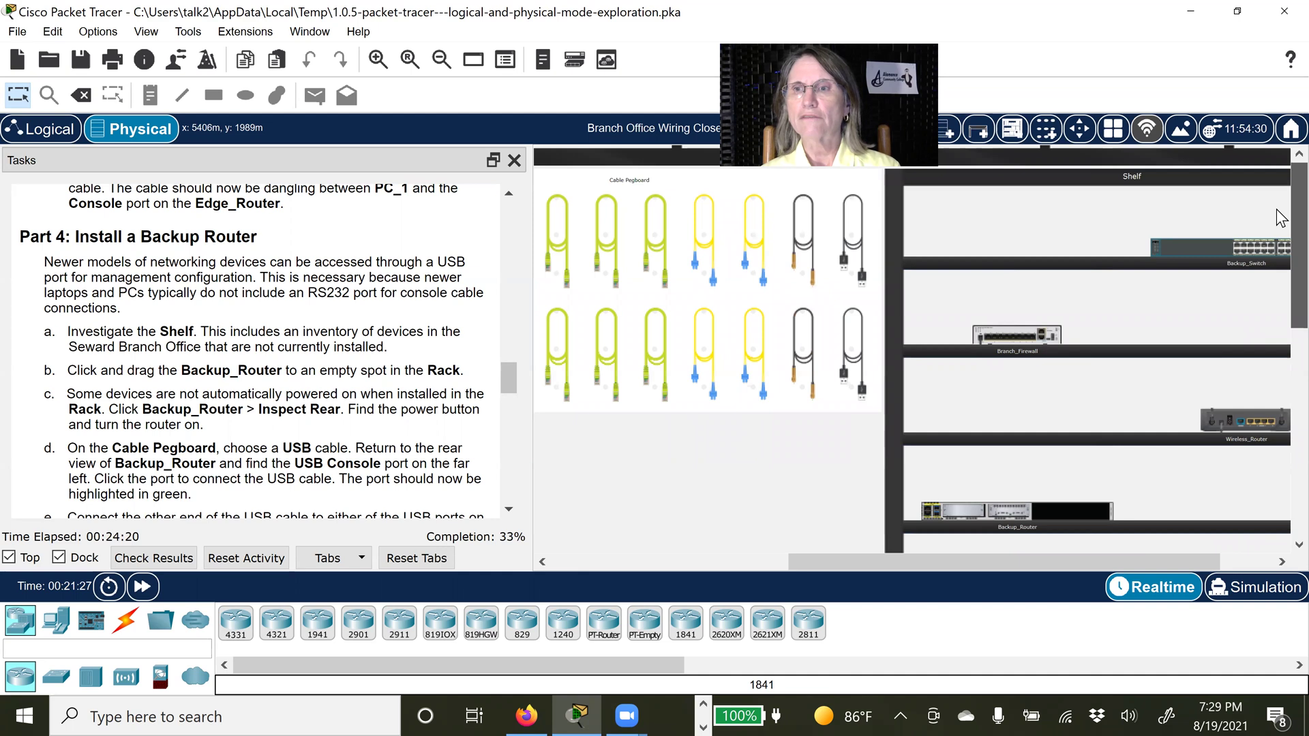
Step: Zoom and scroll the wiring closet to Backup_Router's shelf, then drag the router off its spot
scroll(1280, 258, down, 1)
drag(1280, 259, 1282, 336)
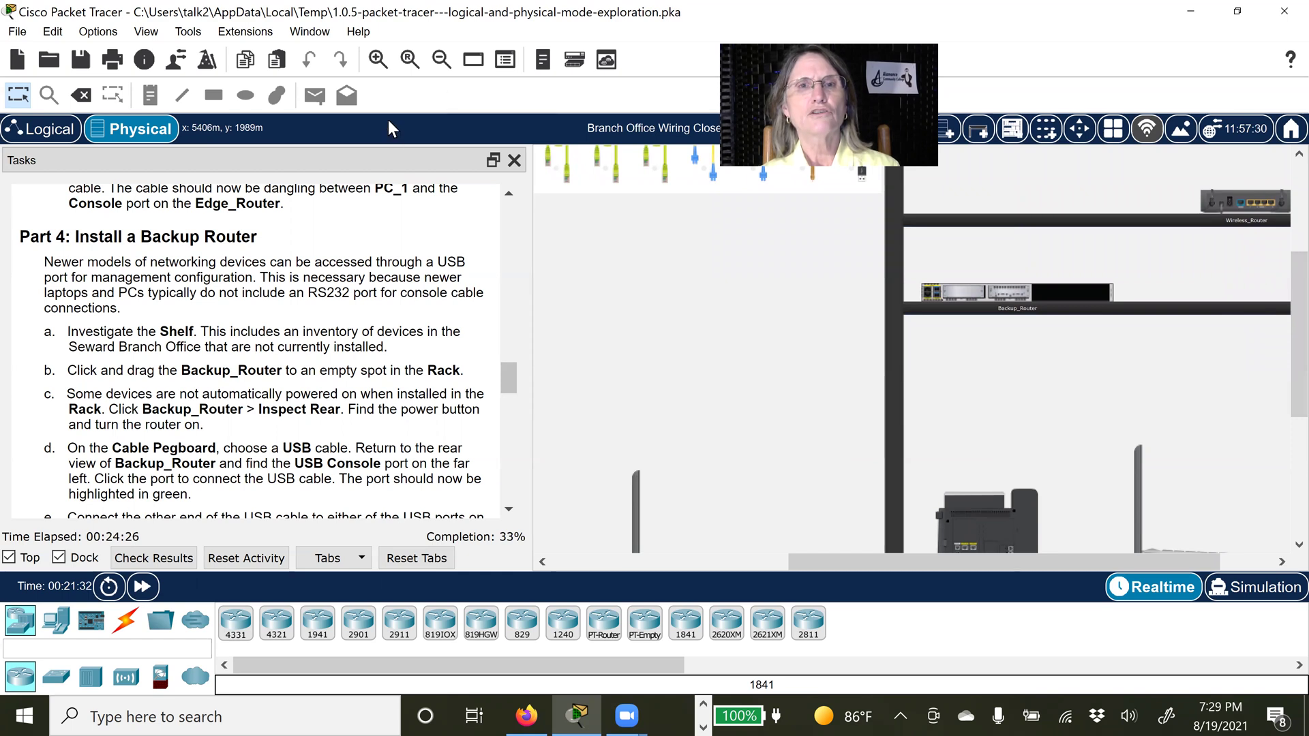
key(ctrl+Up)
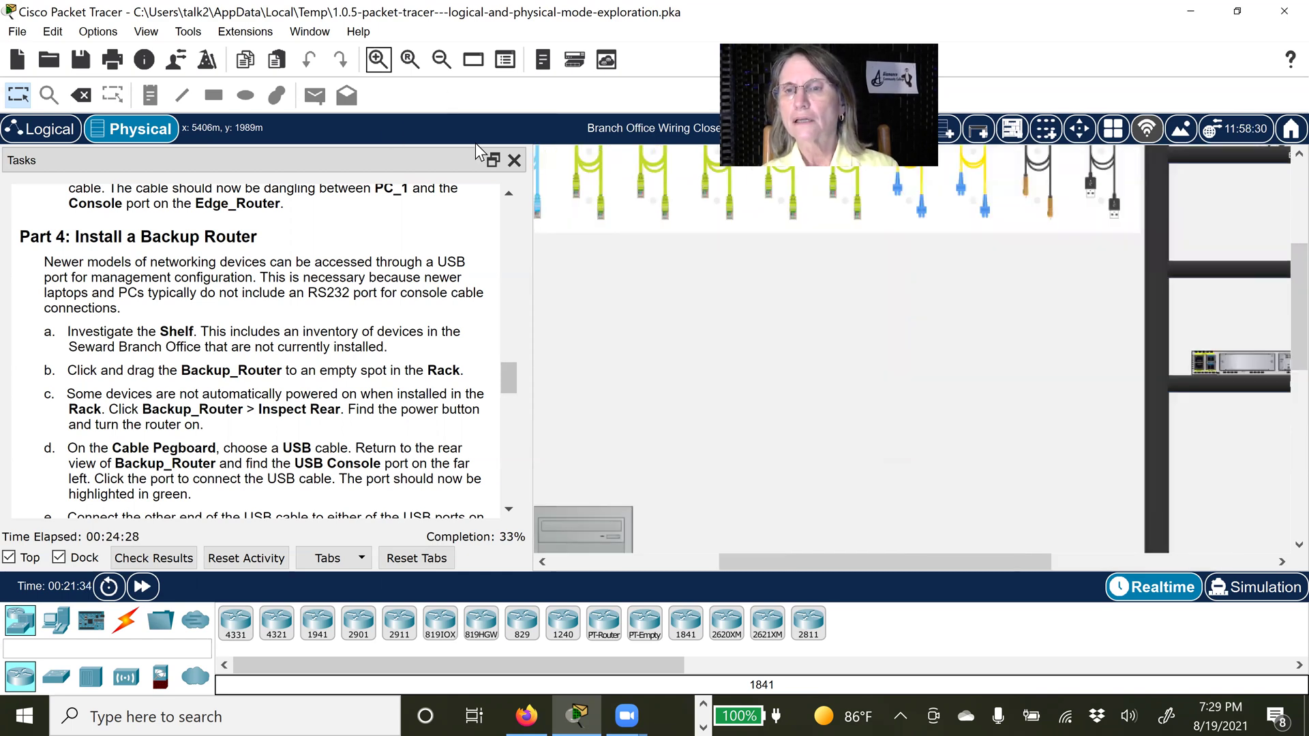
drag(939, 562, 1091, 562)
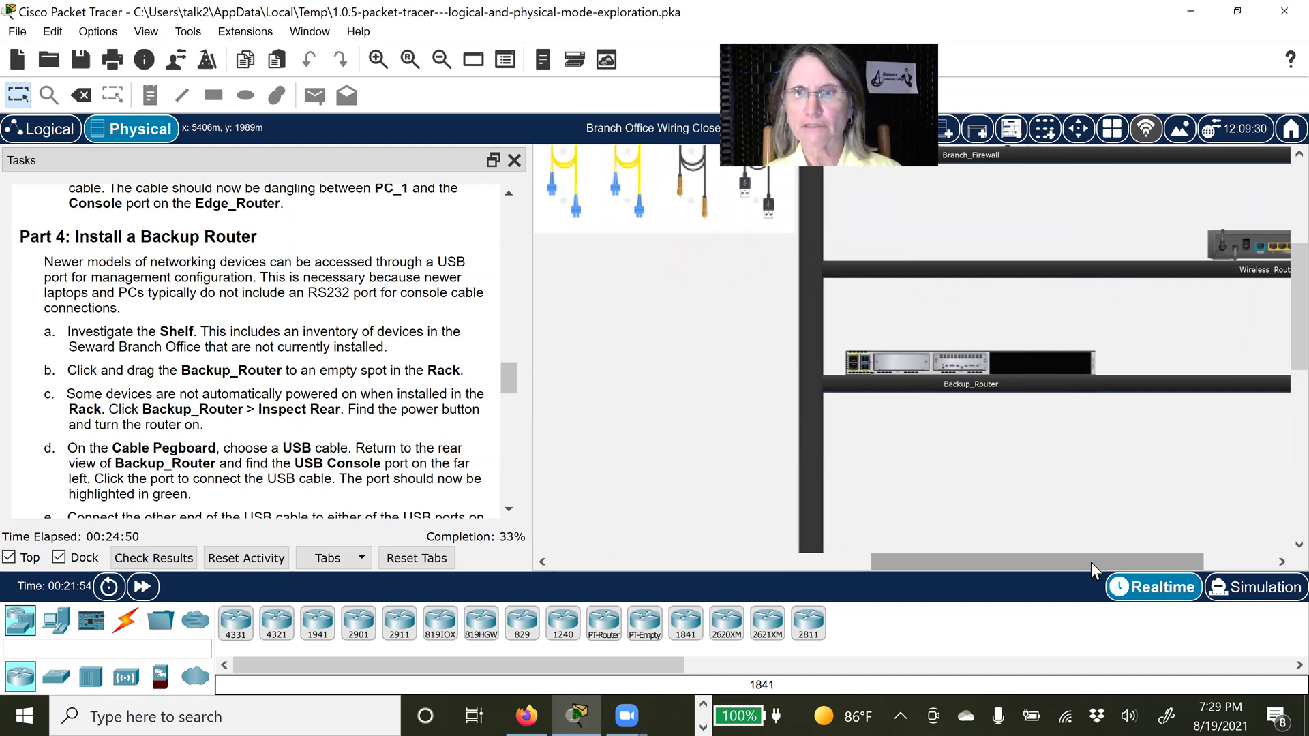
drag(1091, 562, 974, 567)
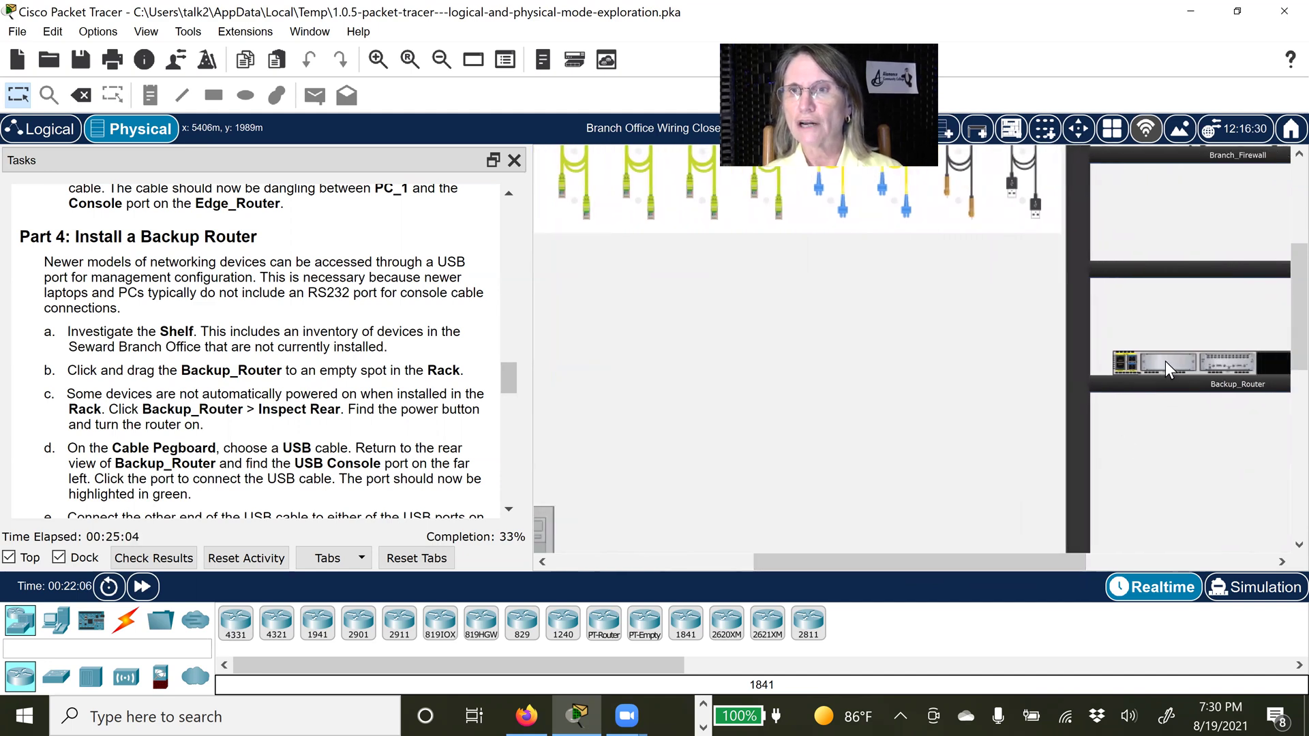
drag(1144, 361, 750, 391)
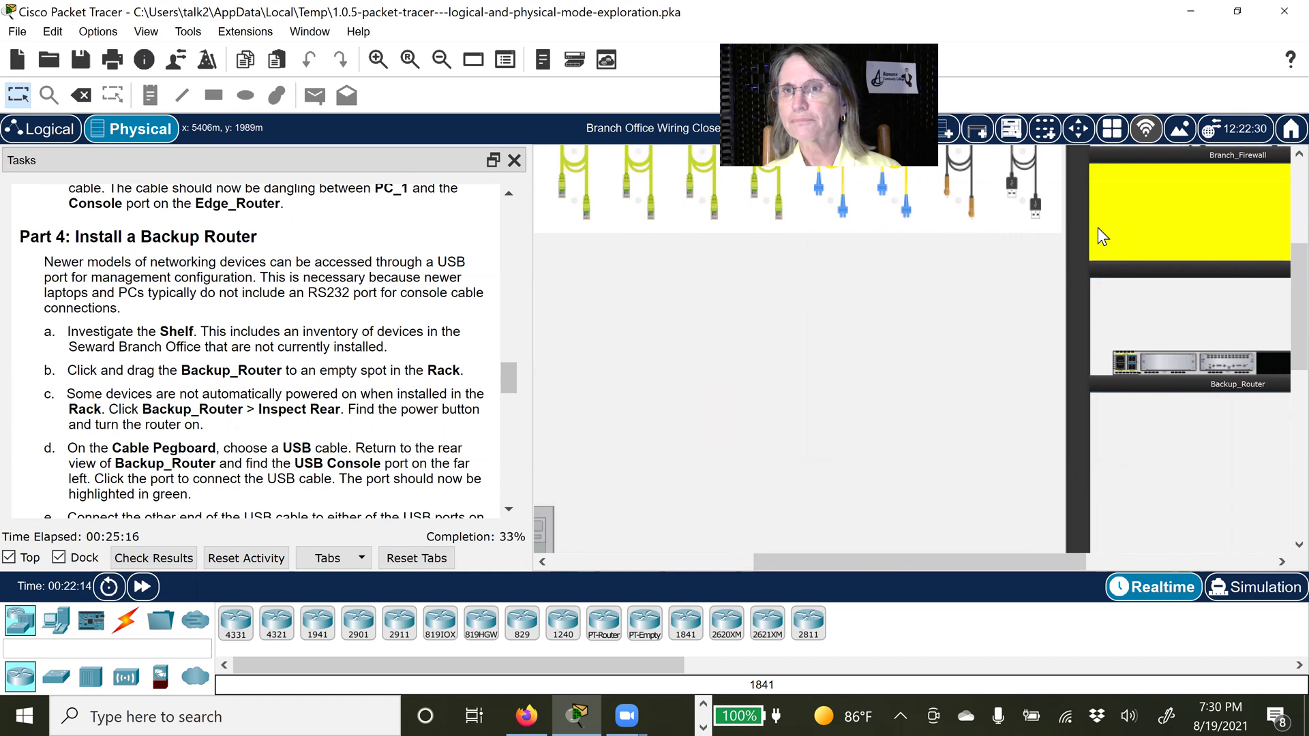
Step: Set Backup_Router in the open upper shelf spot and scroll the view back up
drag(1143, 237, 1147, 237)
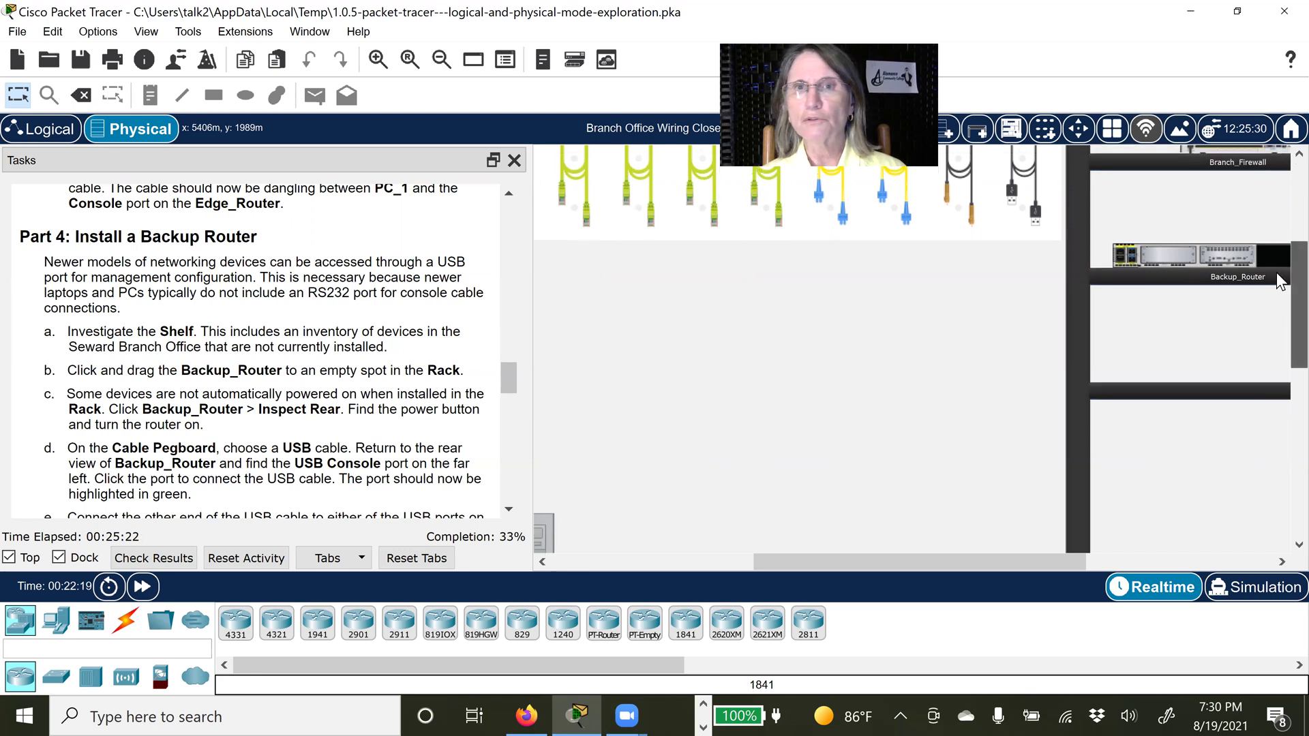
scroll(1277, 273, up, 4)
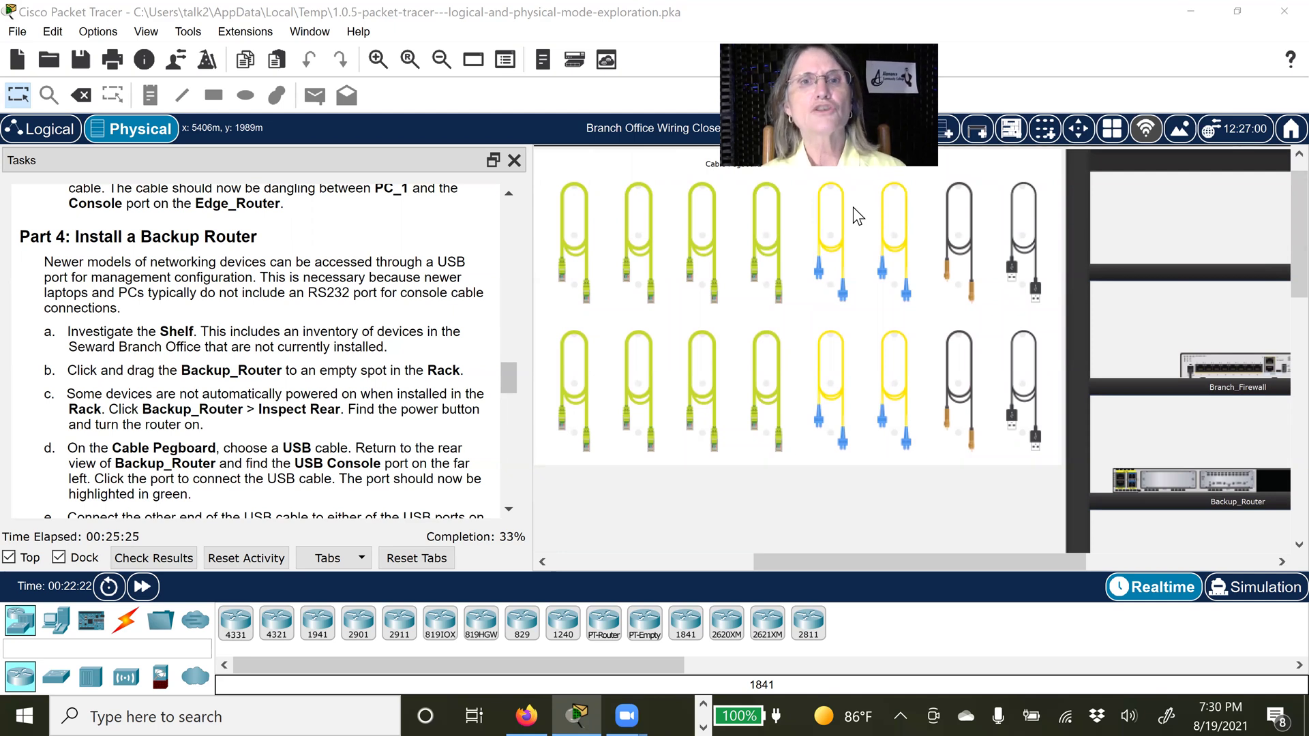
Step: Zoom out and mount Backup_Router from the shelf into the empty rack slot below WebServer
click(442, 60)
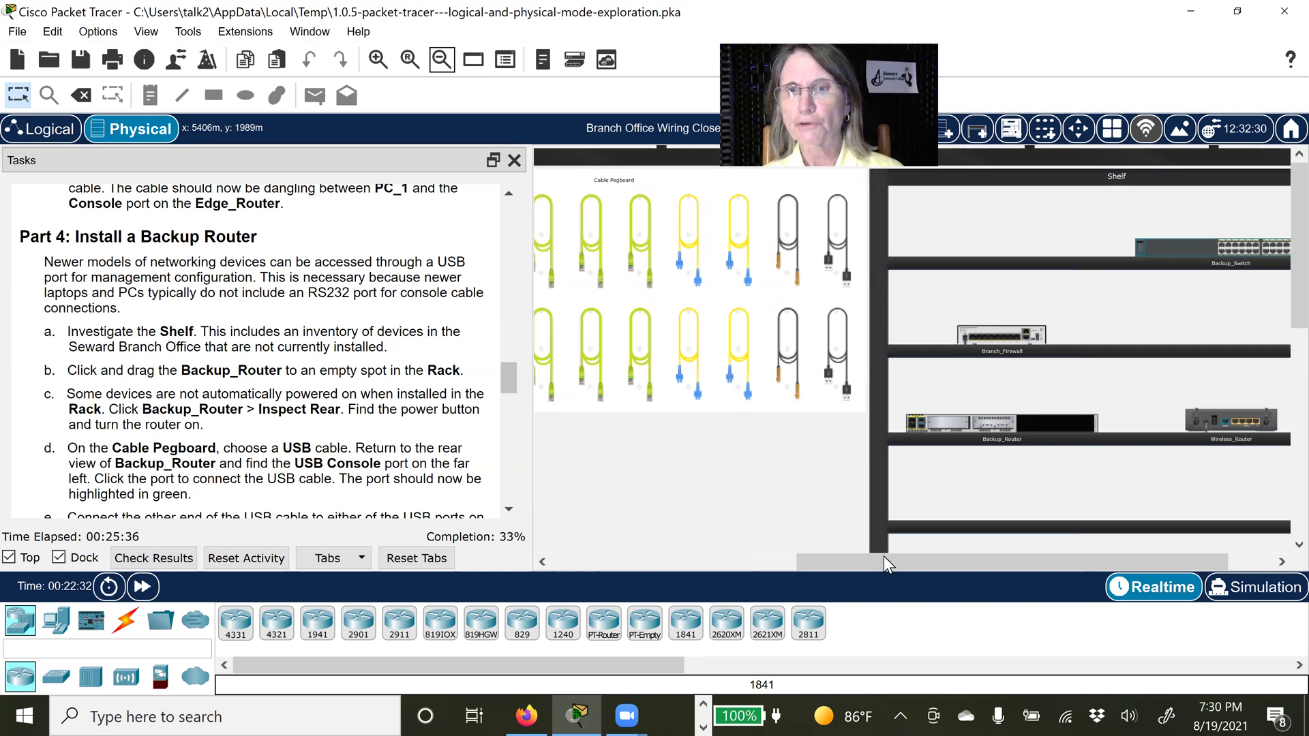
drag(884, 555, 719, 544)
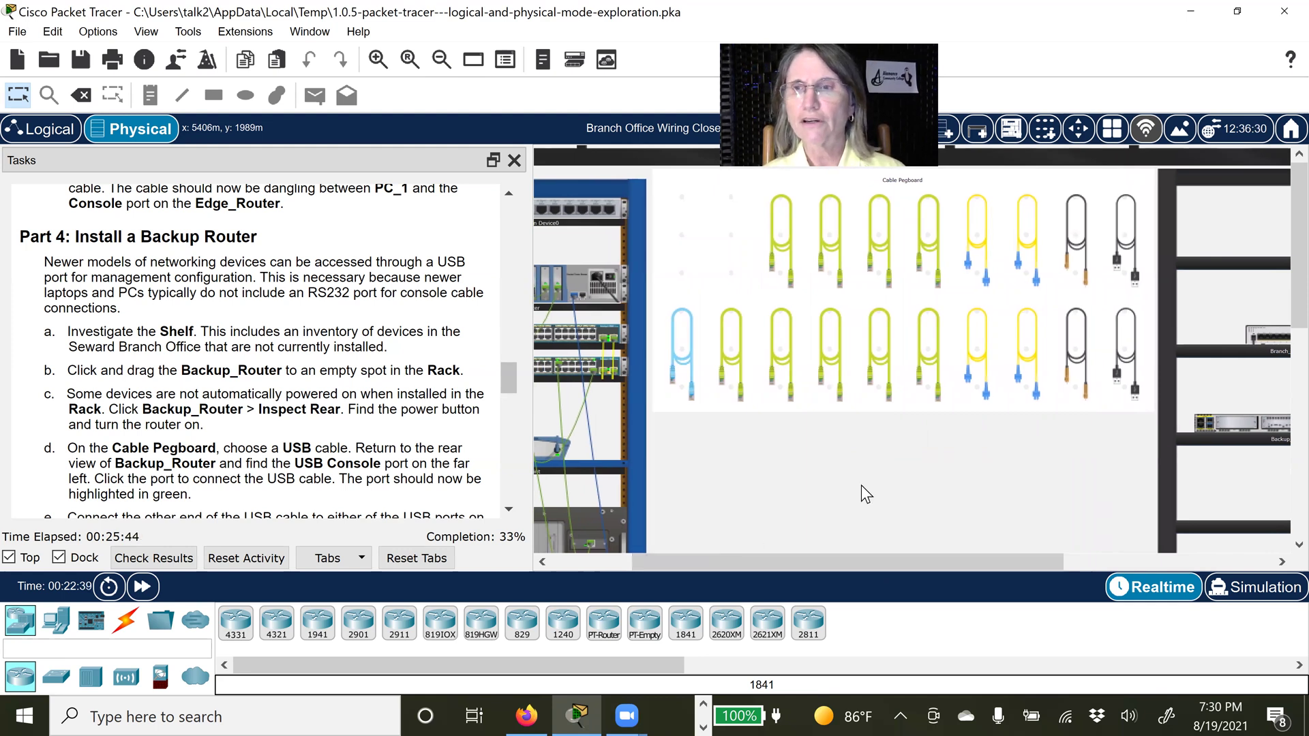
drag(1297, 253, 1282, 343)
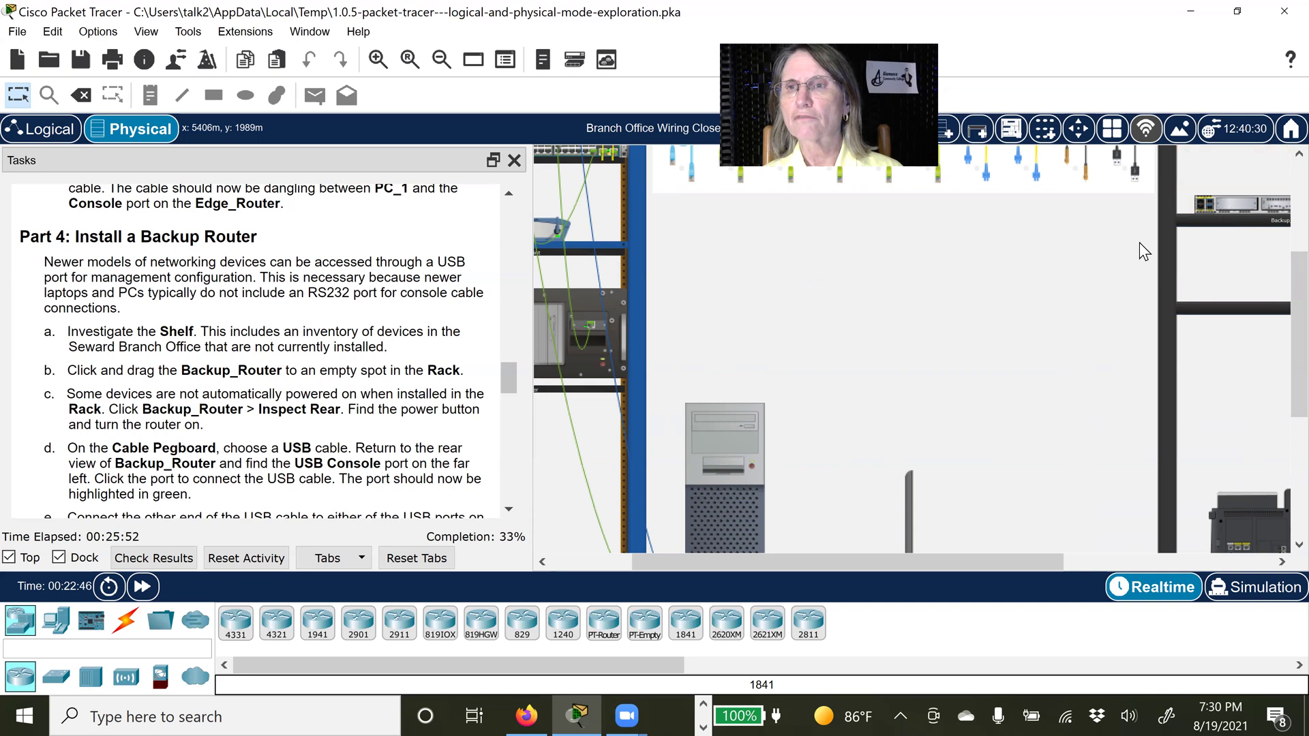
drag(965, 318, 643, 431)
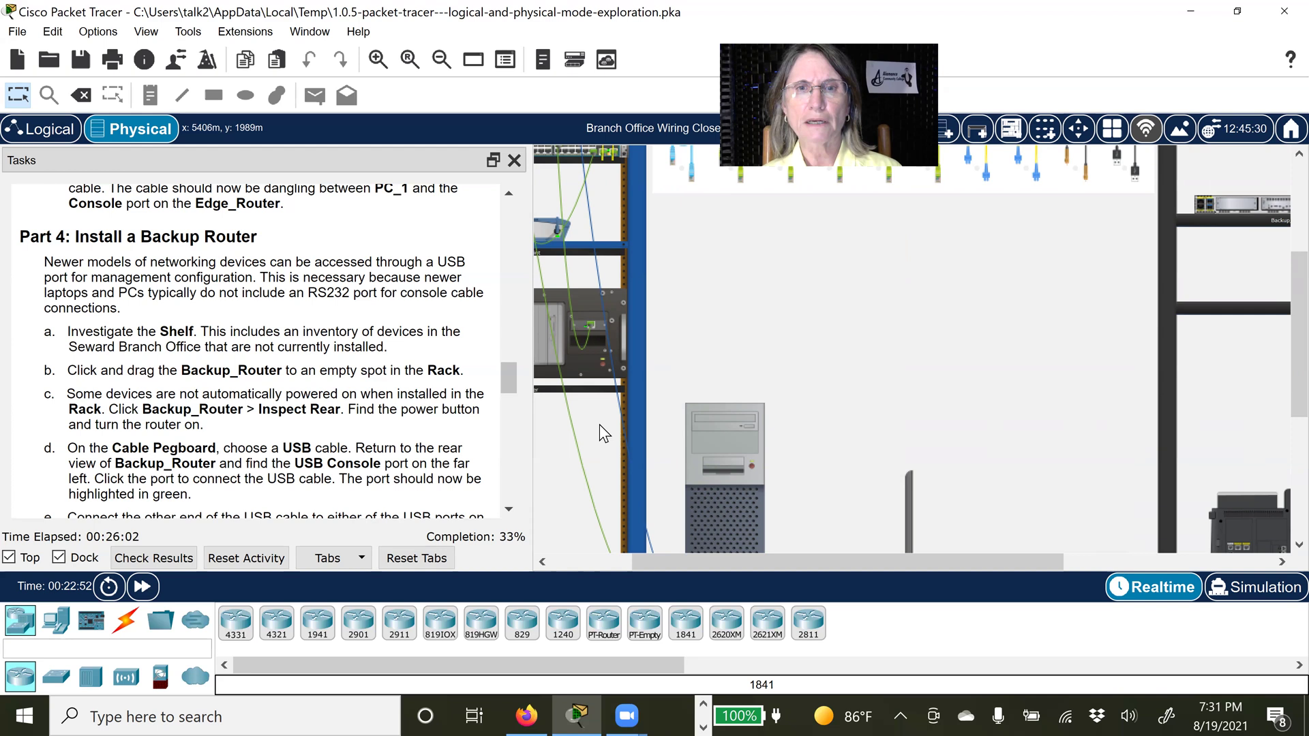
drag(599, 424, 599, 424)
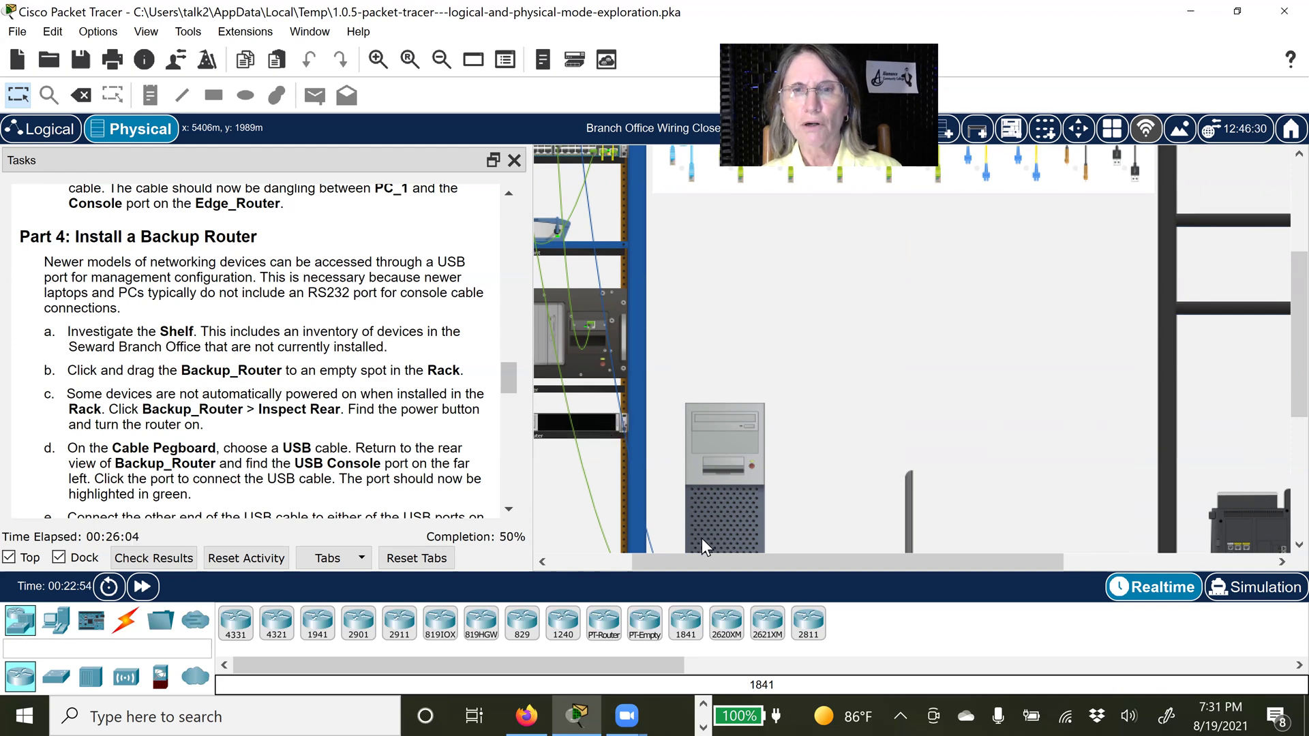
drag(707, 563, 600, 563)
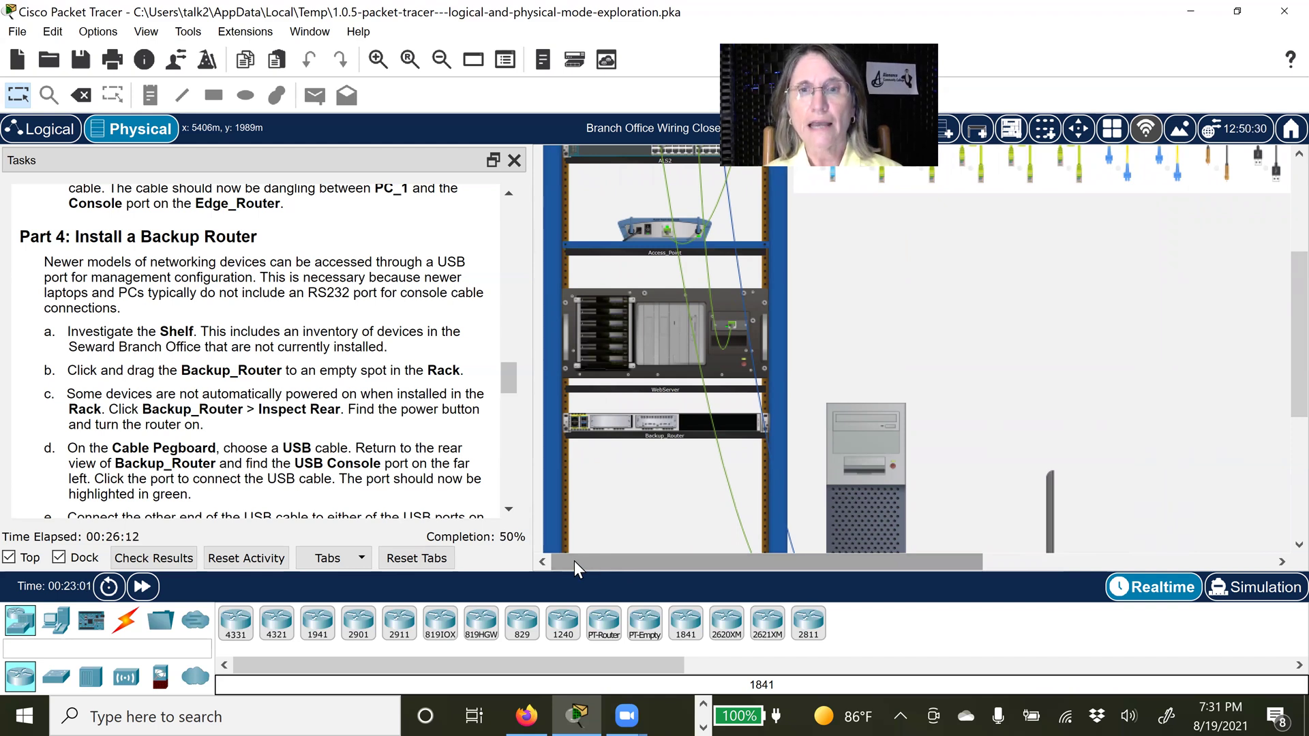
Step: Flip on Backup_Router's power switch in its enlarged Physical Device View and close the window
click(664, 422)
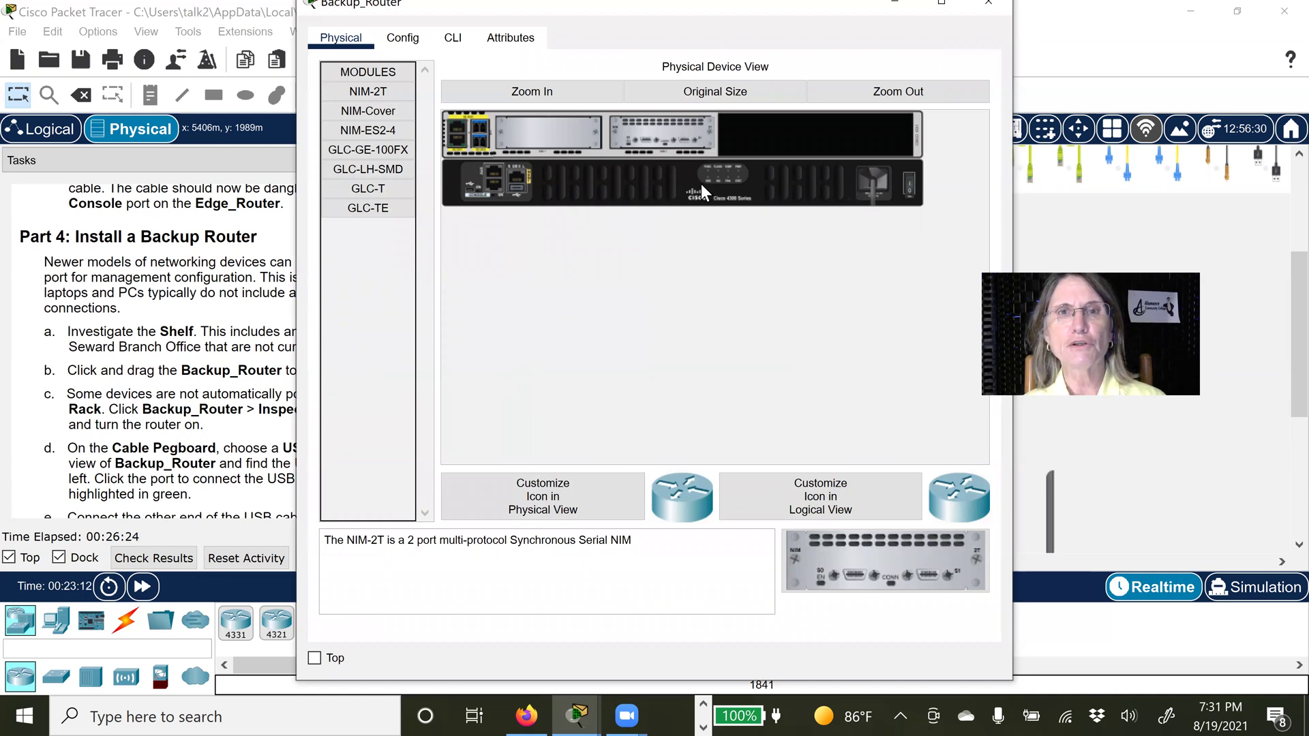
click(534, 76)
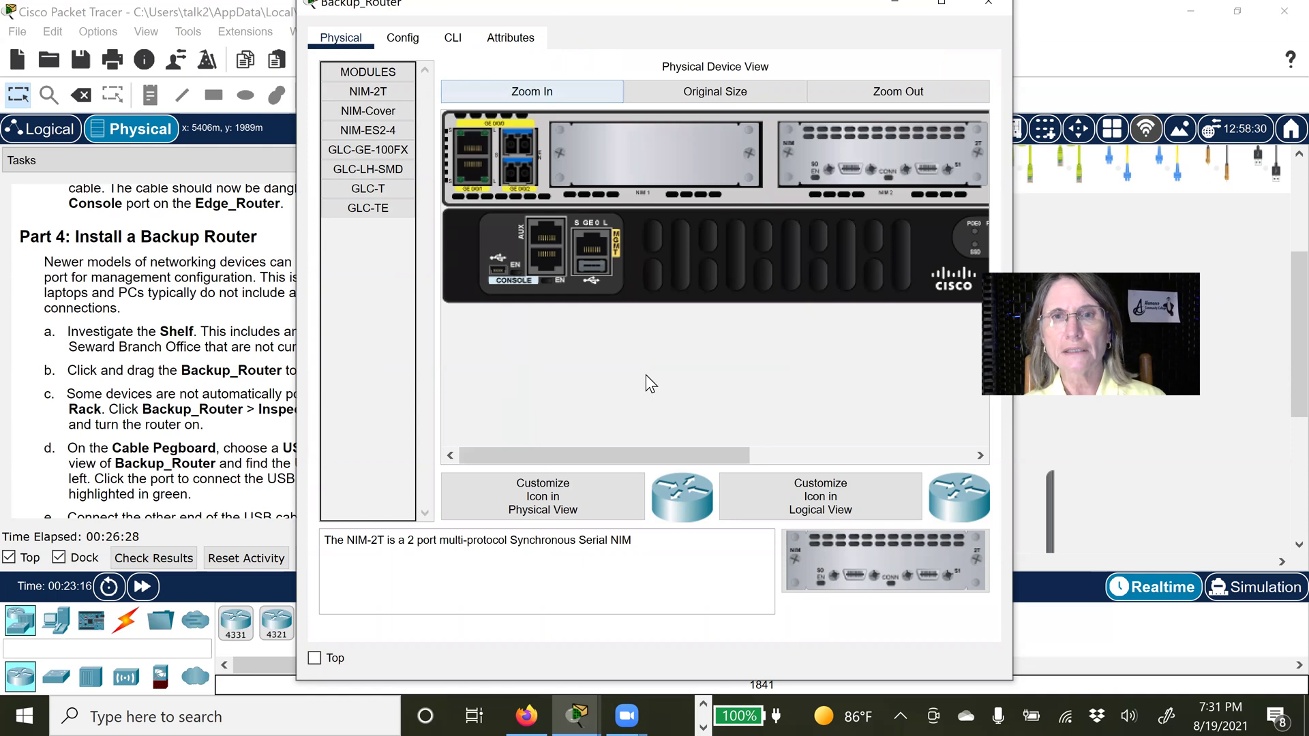
drag(617, 461, 874, 448)
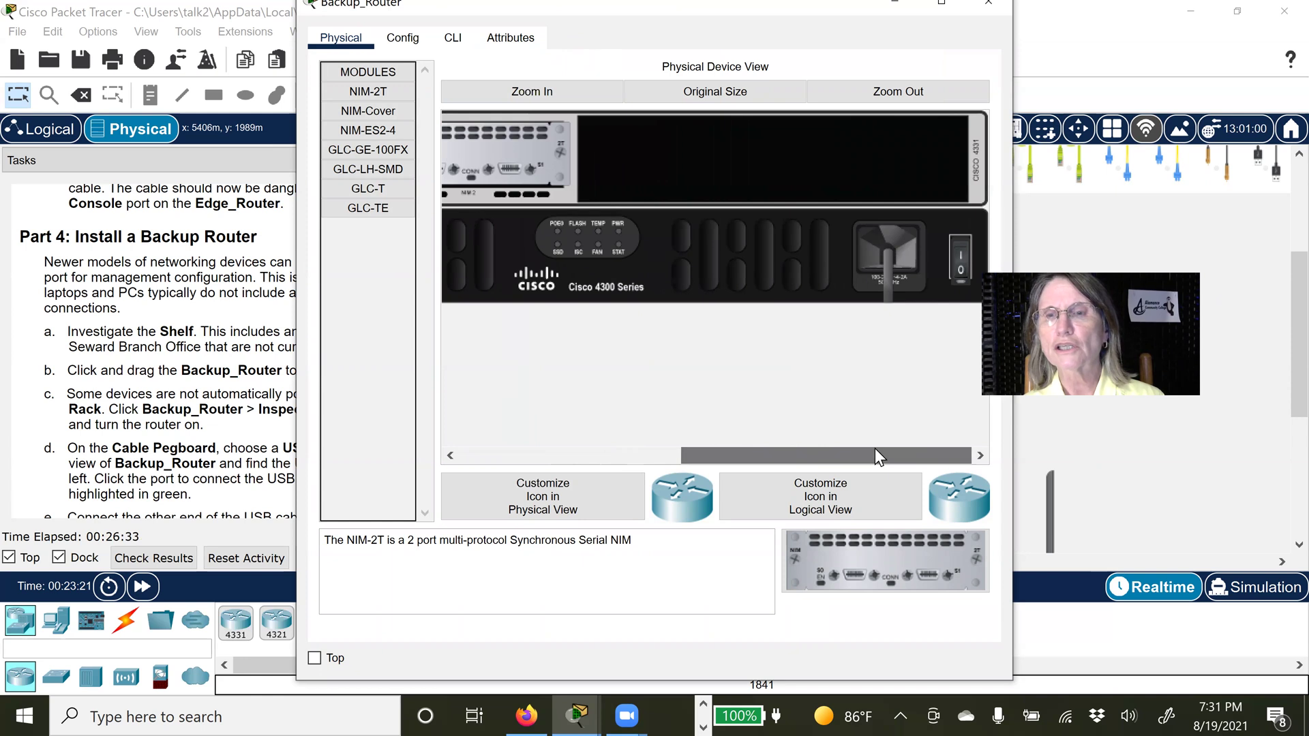
click(962, 254)
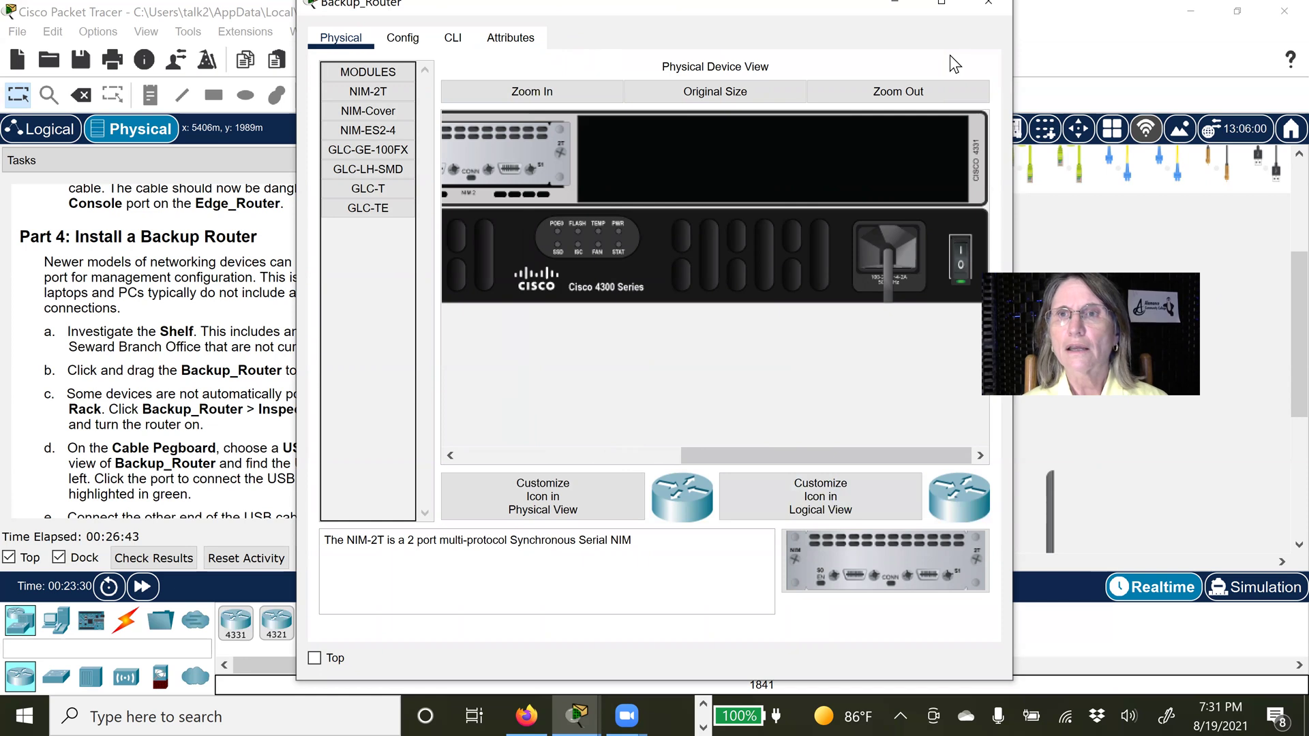
click(988, 3)
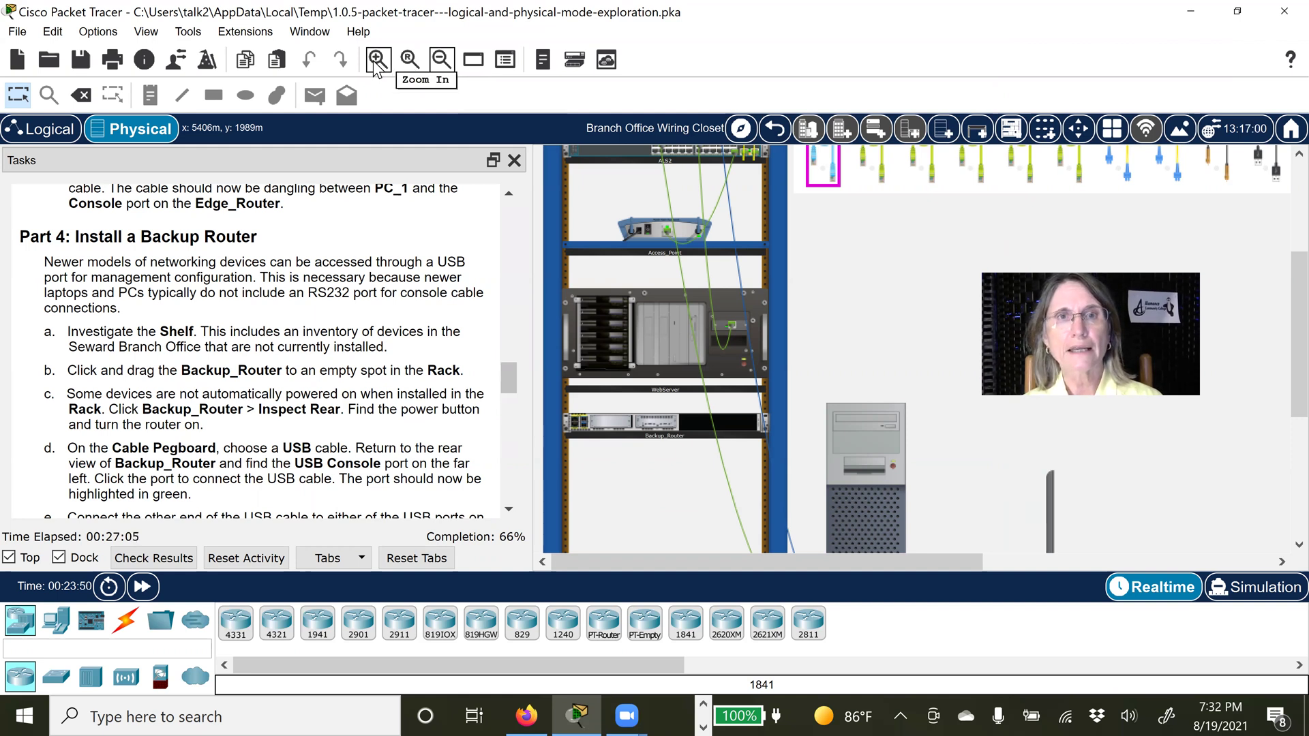
Step: Zoom in on the wiring closet and scroll right toward Branch_Firewall's shelf
click(377, 66)
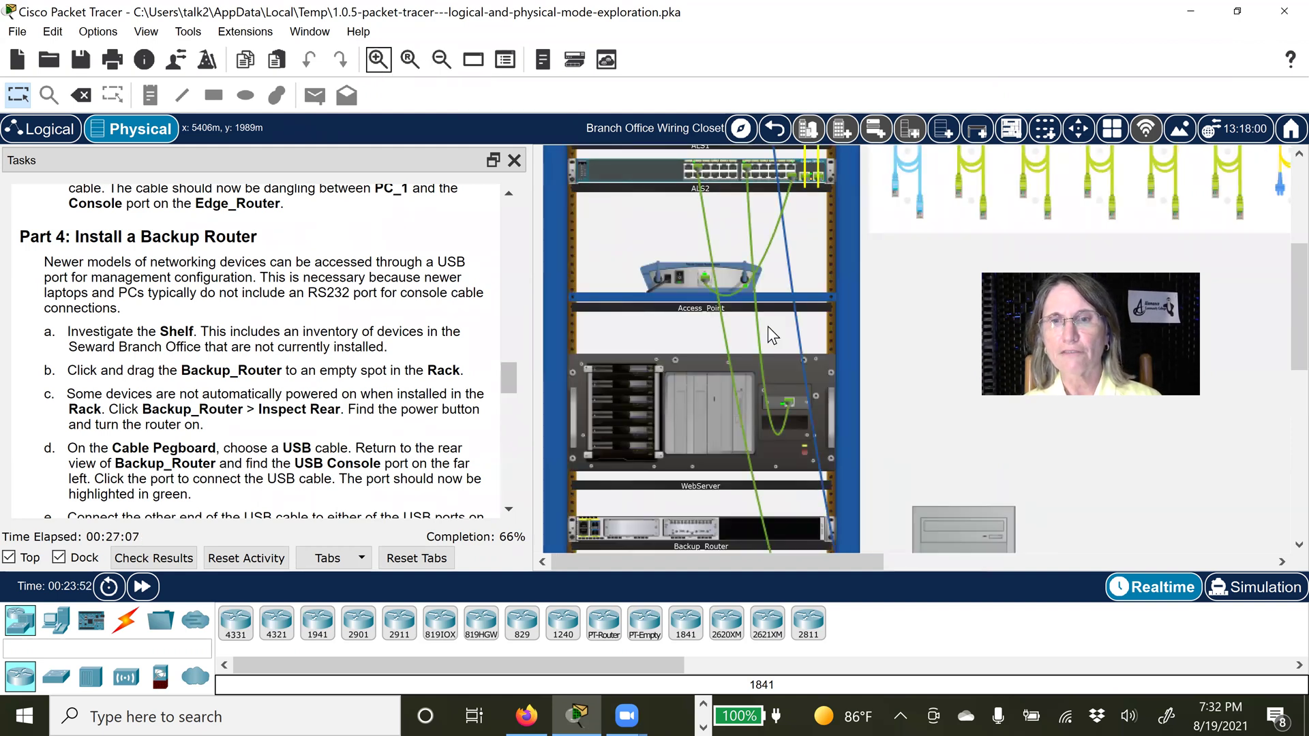
drag(810, 561, 1122, 573)
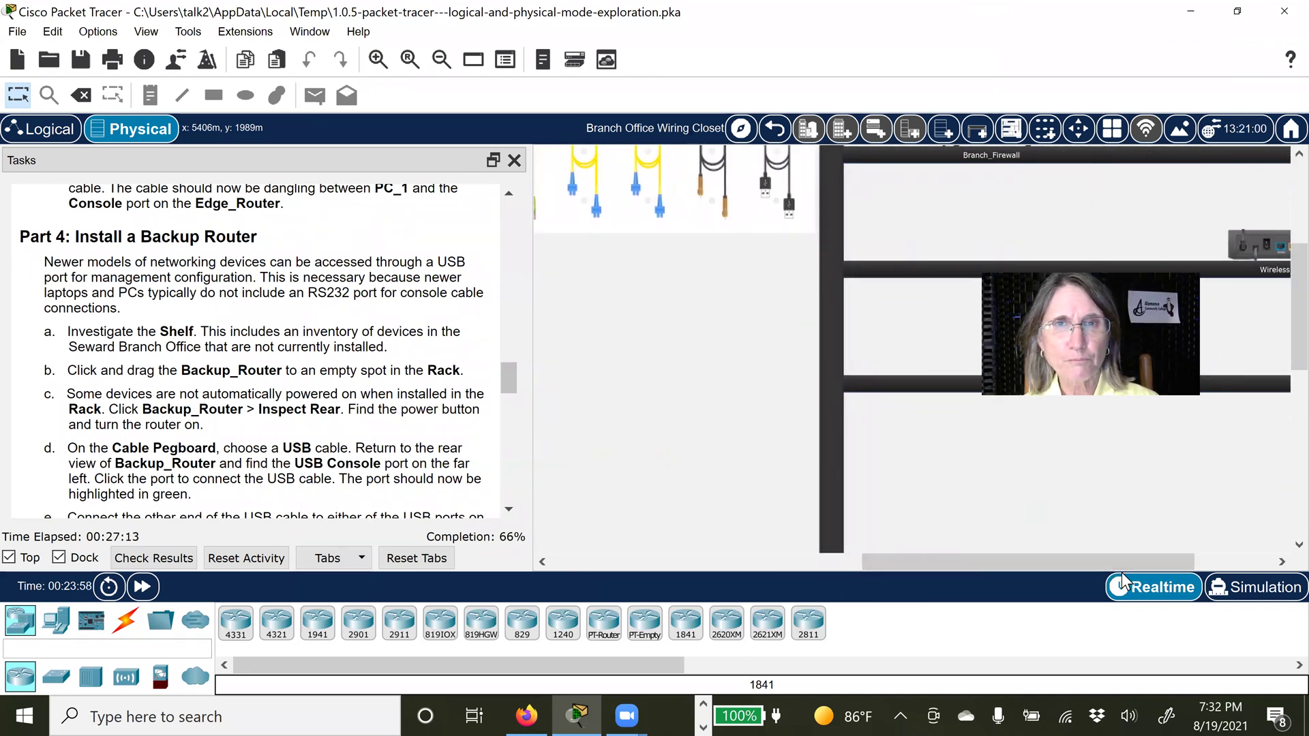